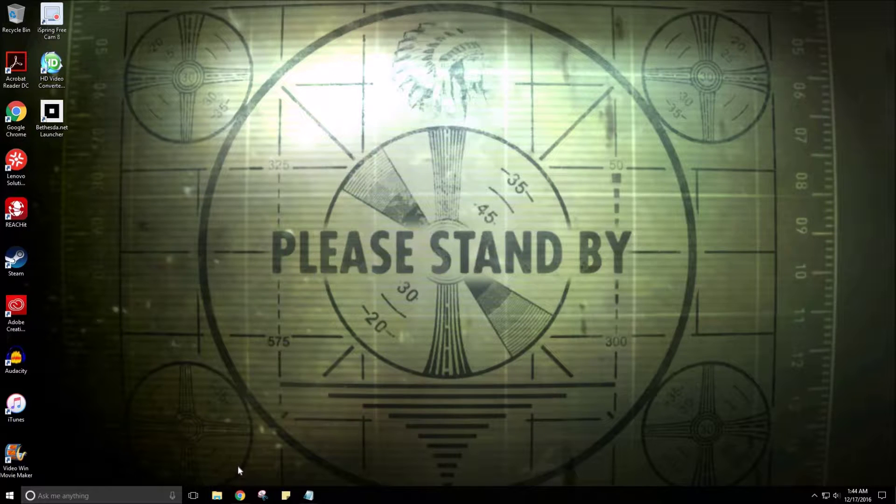
Launch Chrome and load steamcommunity.com
{"action": "left_click", "coordinate": [240, 496]}
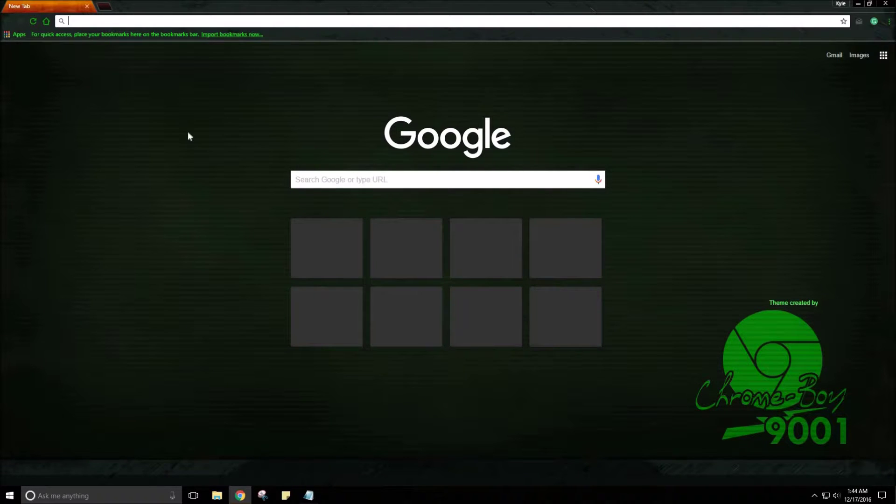
{"action": "type", "text": "ste"}
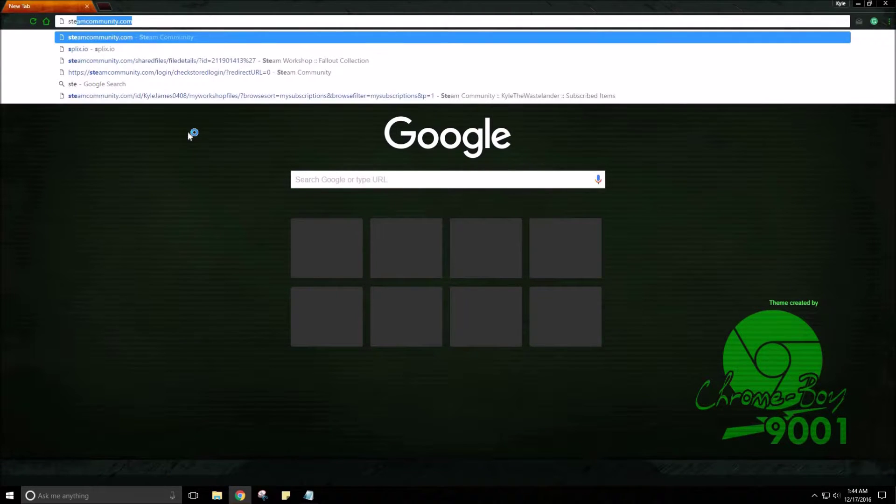
{"action": "type", "text": "amcommu"}
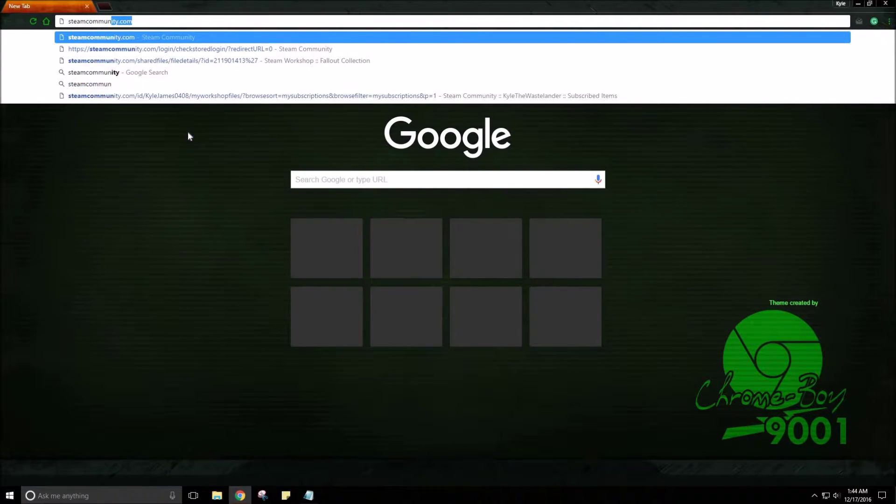
{"action": "type", "text": "nity.com"}
{"action": "key", "text": "Return"}
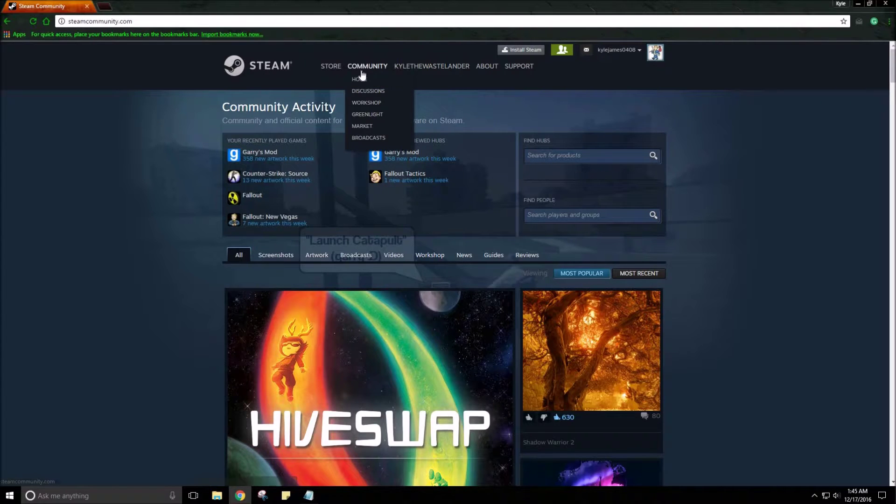
{"action": "mouse_move", "coordinate": [367, 66]}
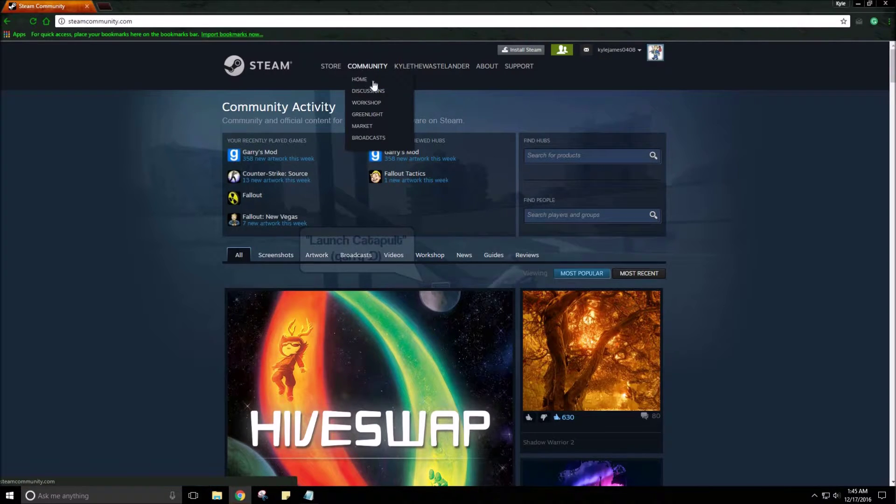
Go from the Workshop to Your Files and list the 51 subscribed Garry's Mod items
{"action": "left_click", "coordinate": [371, 103]}
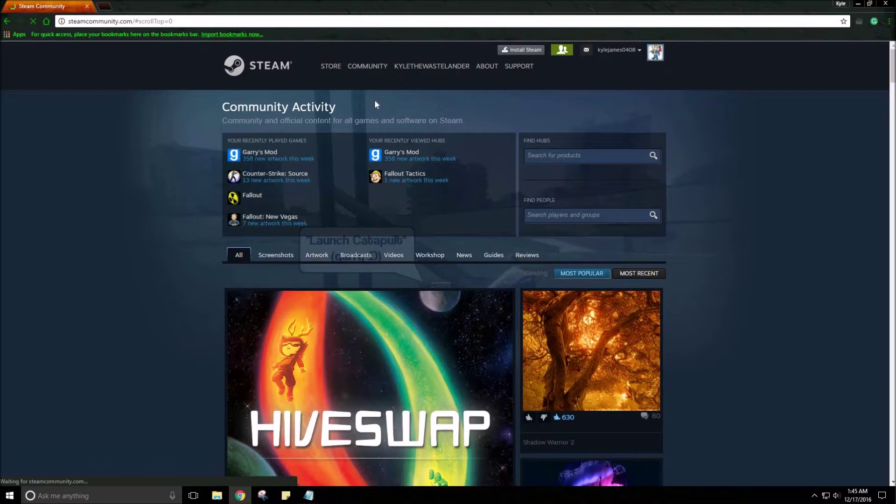
{"action": "scroll", "coordinate": [514, 220], "scroll_direction": "down", "scroll_amount": 3}
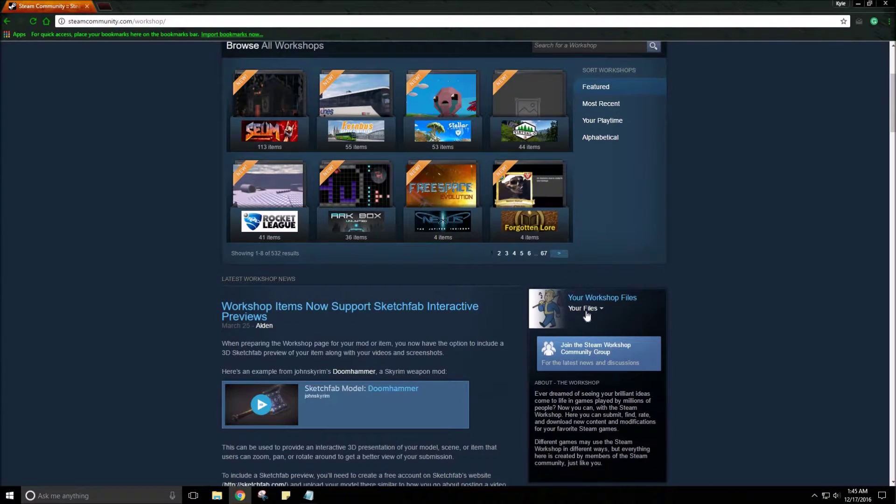
{"action": "left_click", "coordinate": [584, 309]}
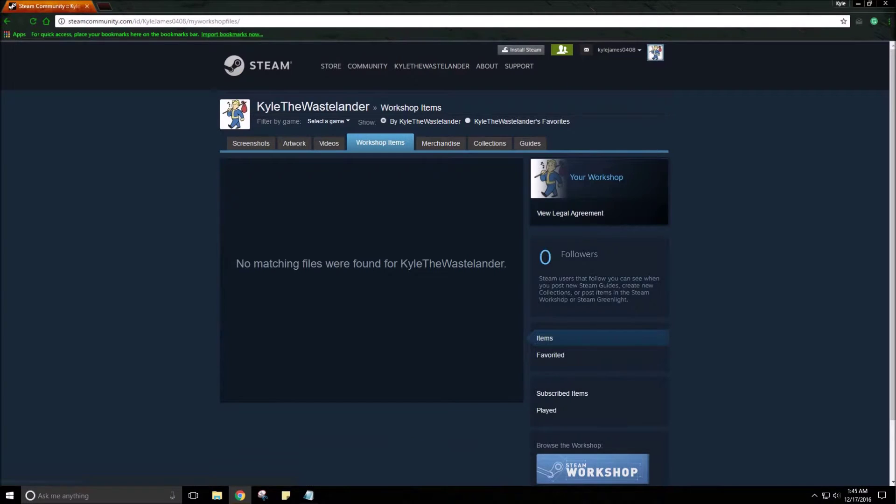
{"action": "scroll", "coordinate": [571, 312], "scroll_direction": "down", "scroll_amount": 1}
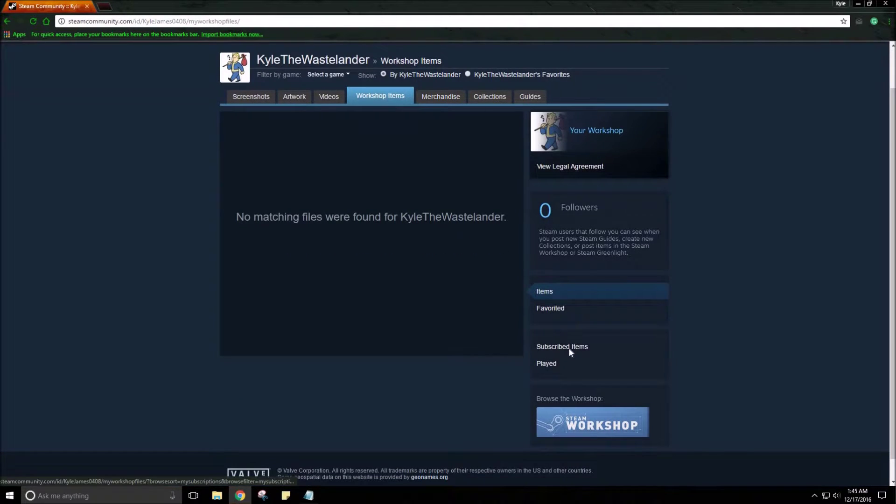
{"action": "left_click", "coordinate": [569, 348]}
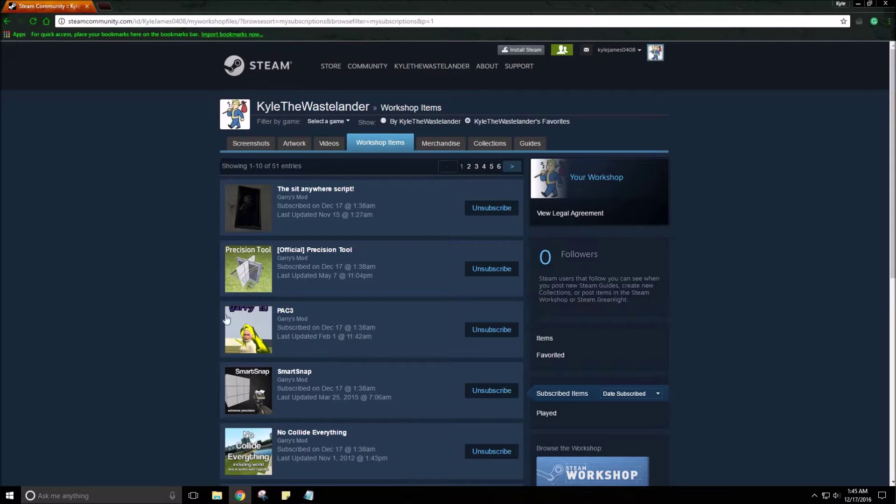
{"action": "scroll", "coordinate": [211, 317], "scroll_direction": "down", "scroll_amount": 1}
{"action": "scroll", "coordinate": [210, 314], "scroll_direction": "down", "scroll_amount": 3}
{"action": "scroll", "coordinate": [210, 313], "scroll_direction": "down", "scroll_amount": 2}
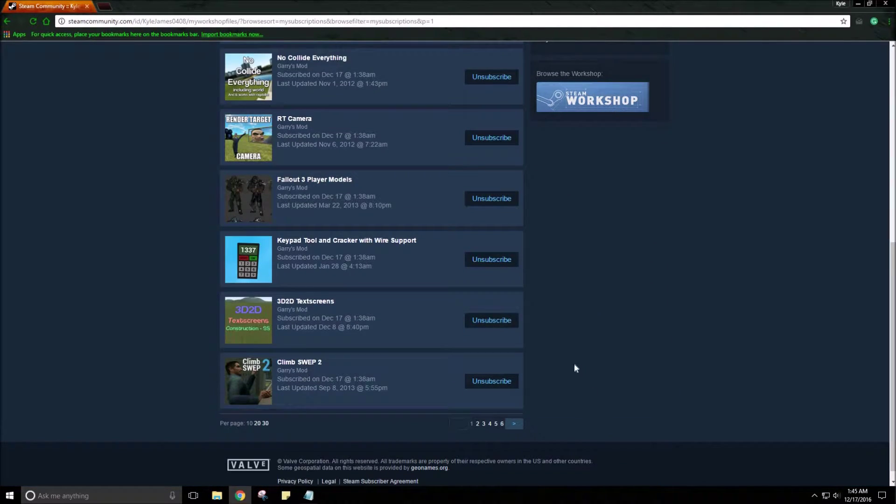
{"action": "scroll", "coordinate": [592, 338], "scroll_direction": "up", "scroll_amount": 2}
{"action": "scroll", "coordinate": [591, 338], "scroll_direction": "up", "scroll_amount": 2}
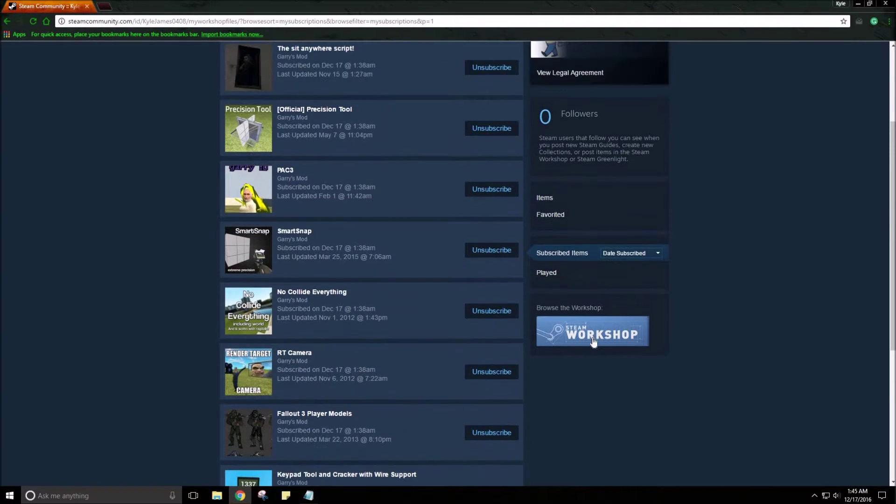
{"action": "scroll", "coordinate": [592, 341], "scroll_direction": "up", "scroll_amount": 2}
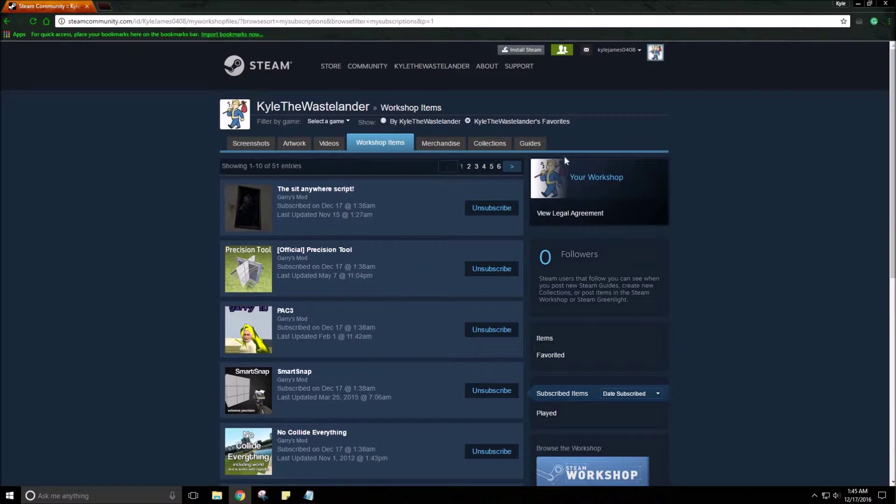
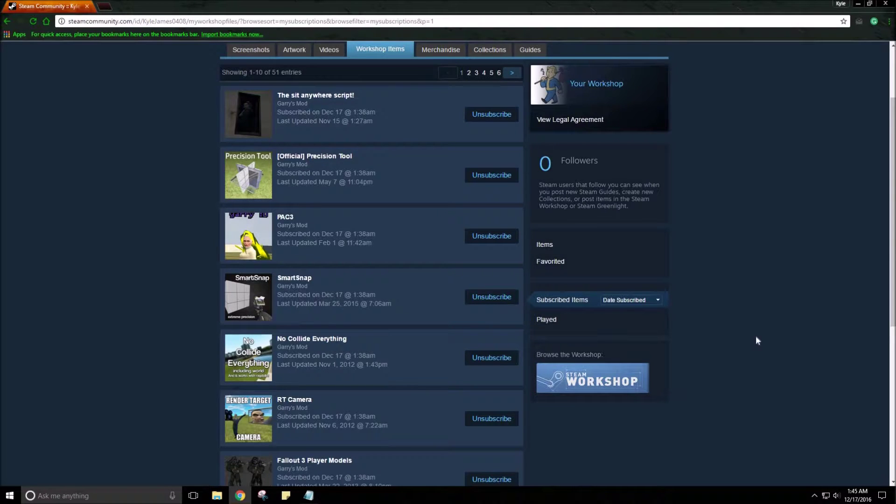
{"action": "scroll", "coordinate": [752, 329], "scroll_direction": "up", "scroll_amount": 2}
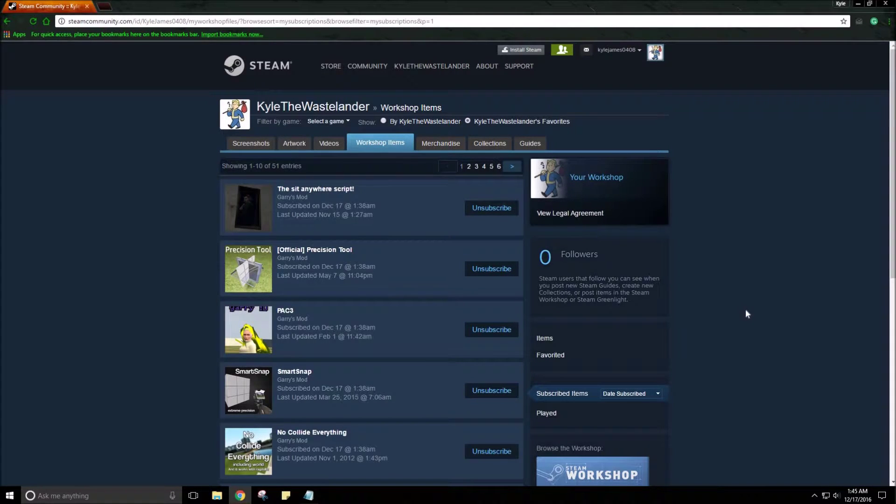
Open the Chrome developer console and bring the saved unsubscribe script up in Notepad
{"action": "key", "text": "ctrl+shift+j"}
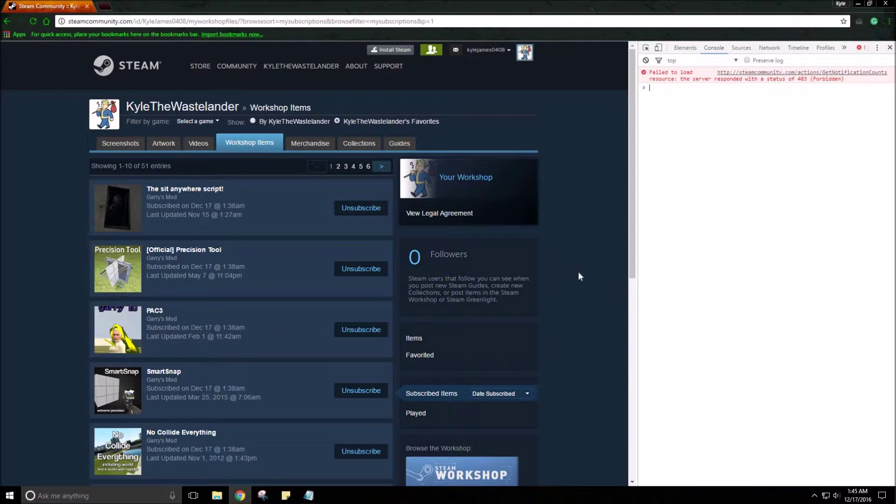
{"action": "left_click", "coordinate": [309, 496]}
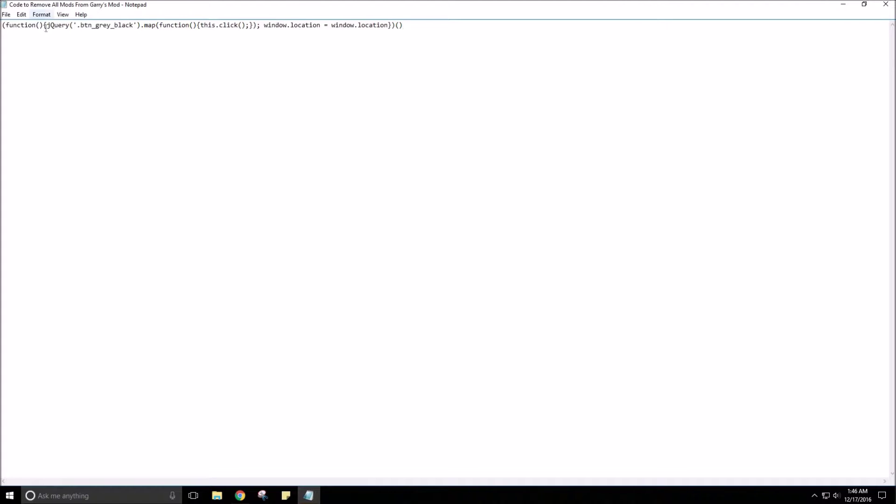
Copy the entire jQuery unsubscribe script from Notepad and return to the Steam subscriptions page
{"action": "key", "text": "ctrl+a"}
{"action": "key", "text": "ctrl+c"}
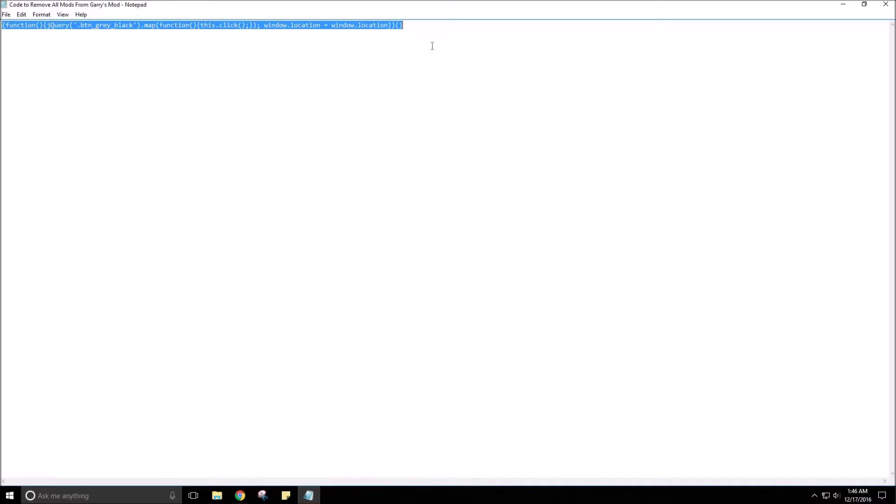
{"action": "left_click", "coordinate": [354, 198]}
{"action": "left_click", "coordinate": [239, 496]}
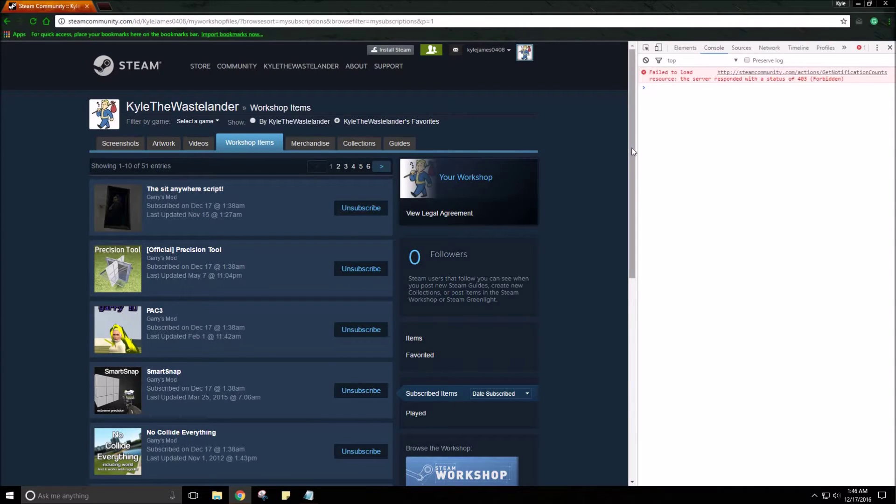
{"action": "scroll", "coordinate": [632, 148], "scroll_direction": "down", "scroll_amount": 3}
{"action": "left_click_drag", "start_coordinate": [639, 279], "coordinate": [659, 69]}
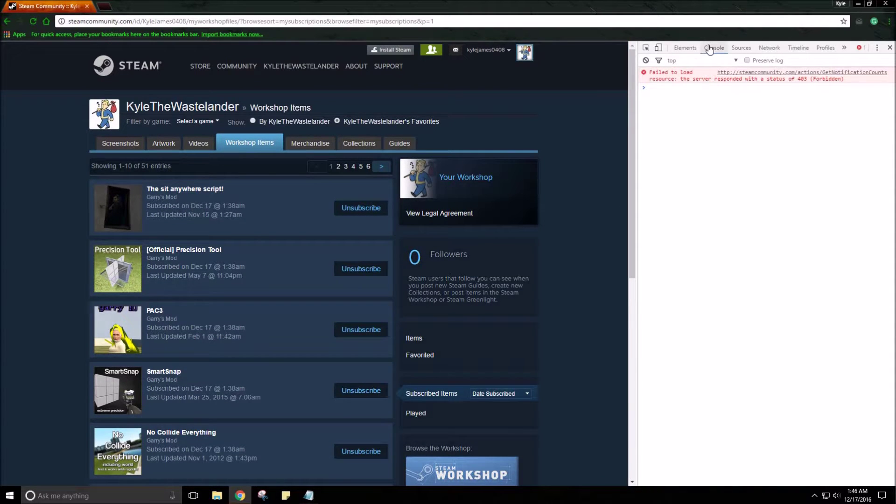
Paste the unsubscribe script into the console prompt and run it
{"action": "left_click", "coordinate": [701, 95]}
{"action": "key", "text": "ctrl+v"}
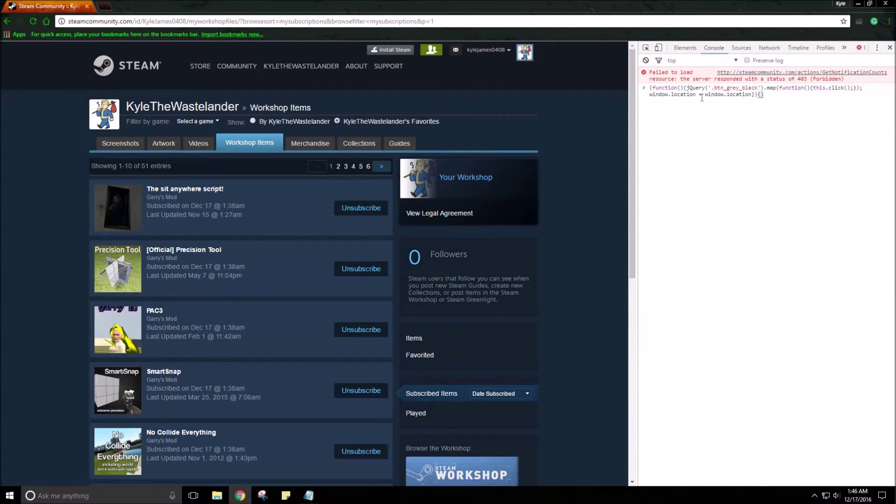
{"action": "key", "text": "backslash"}
{"action": "key", "text": "Return"}
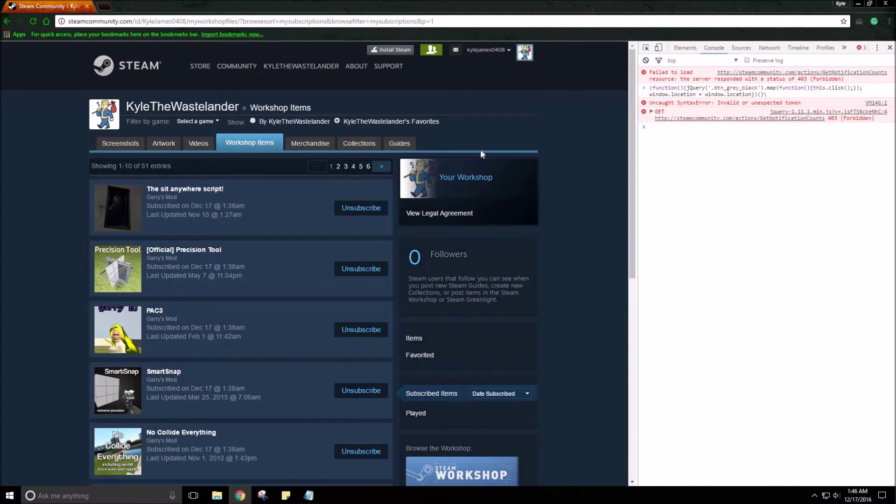
Paste and run the script twice more after the syntax error, shrinking the subscribed list
{"action": "key", "text": "ctrl+v"}
{"action": "key", "text": "Return"}
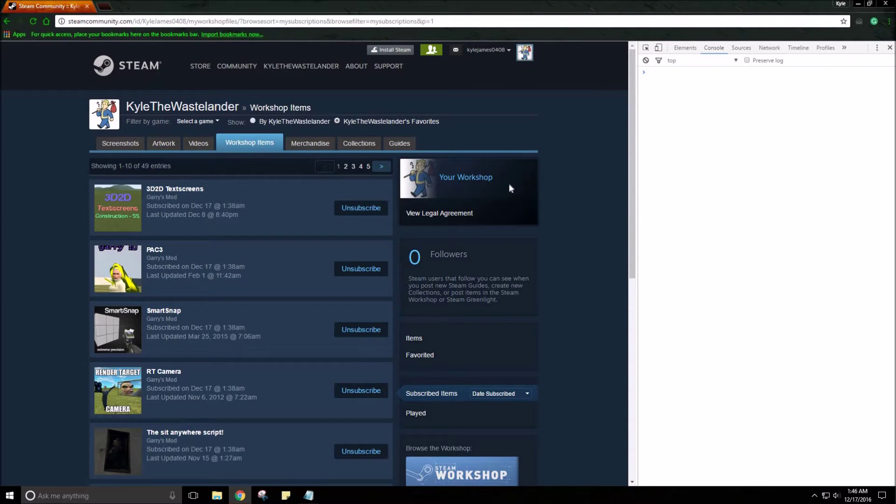
{"action": "key", "text": "ctrl+v"}
{"action": "key", "text": "Return"}
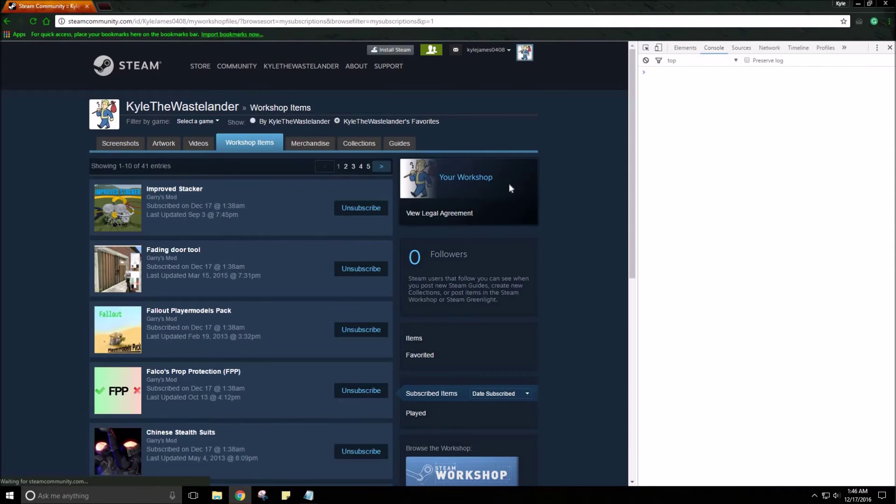
Rerun the unsubscribe script on each reloaded batch of subscribed items
{"action": "key", "text": "ctrl+v"}
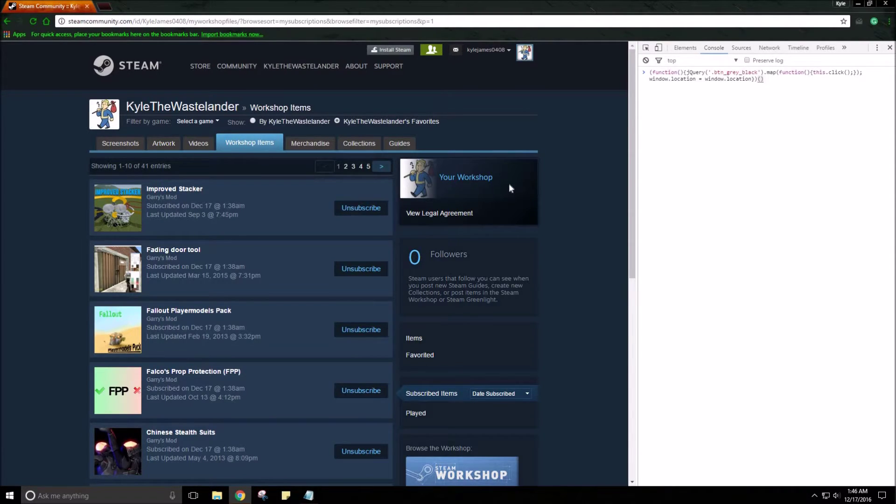
{"action": "key", "text": "Return"}
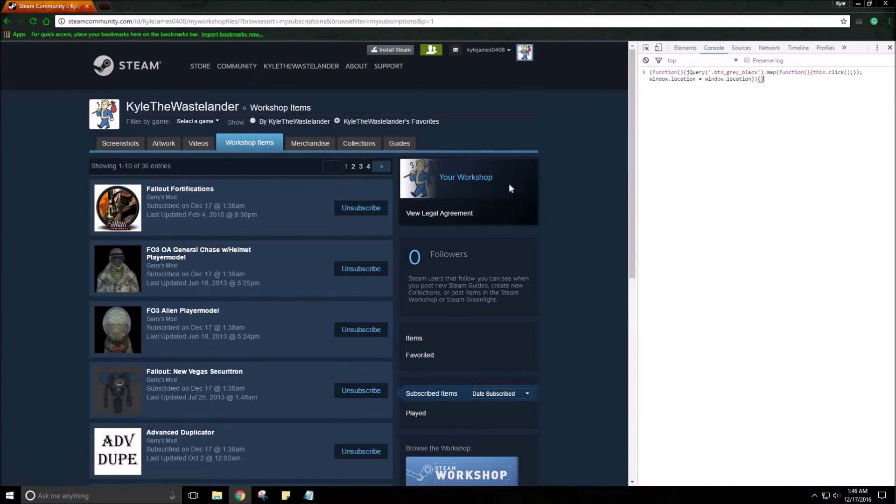
{"action": "key", "text": "Return"}
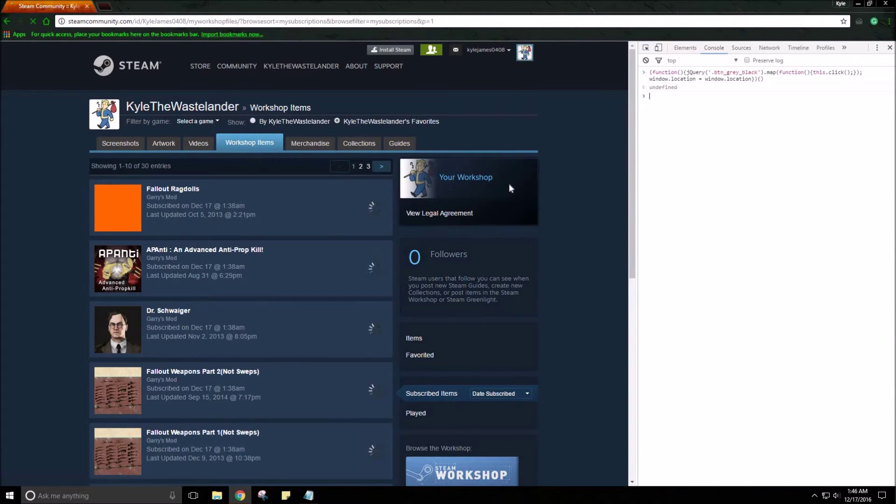
{"action": "key", "text": "ctrl+v"}
{"action": "key", "text": "Return"}
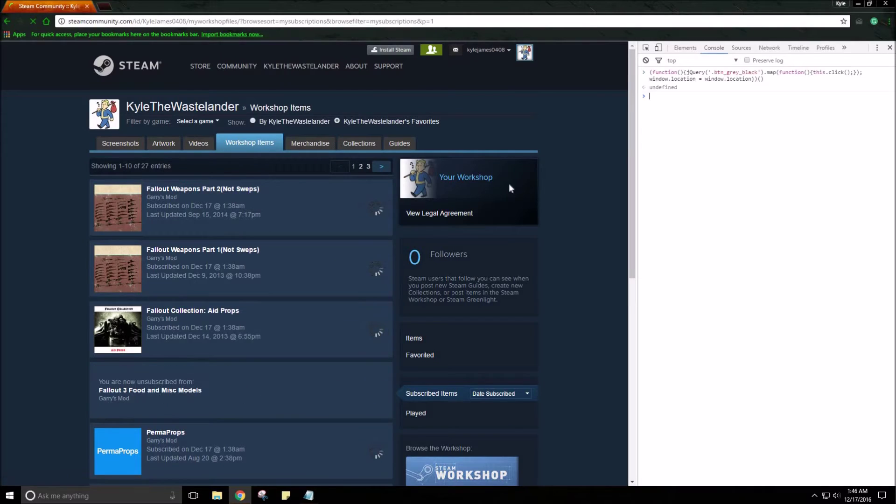
{"action": "key", "text": "ctrl+v"}
{"action": "key", "text": "Return"}
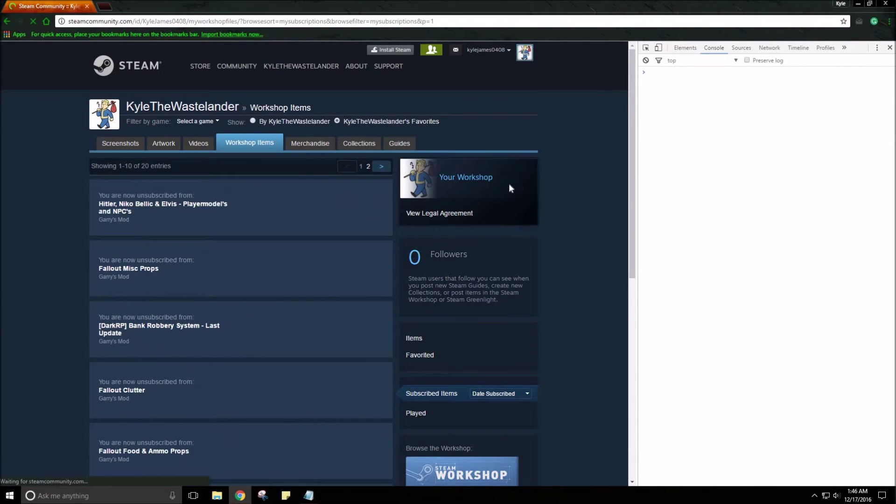
Keep rerunning the script on the remaining items, through the last seven and the final one
{"action": "key", "text": "ctrl+v"}
{"action": "key", "text": "Return"}
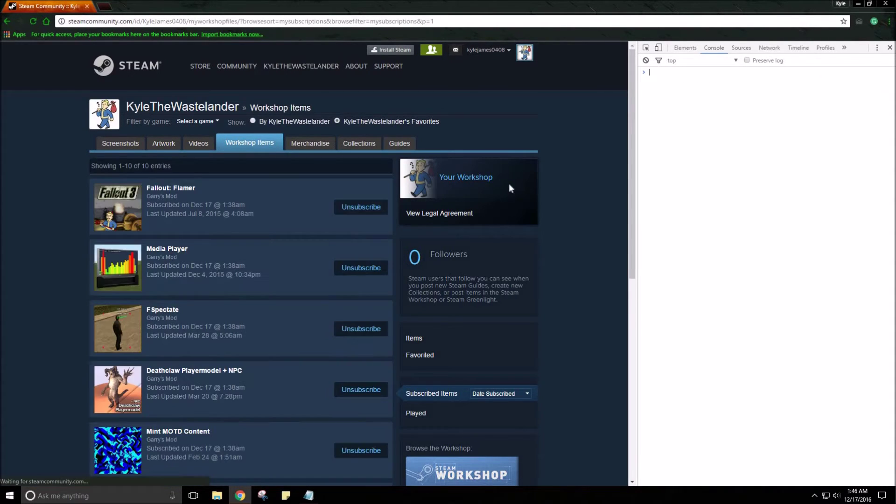
{"action": "key", "text": "ctrl+v"}
{"action": "key", "text": "Return"}
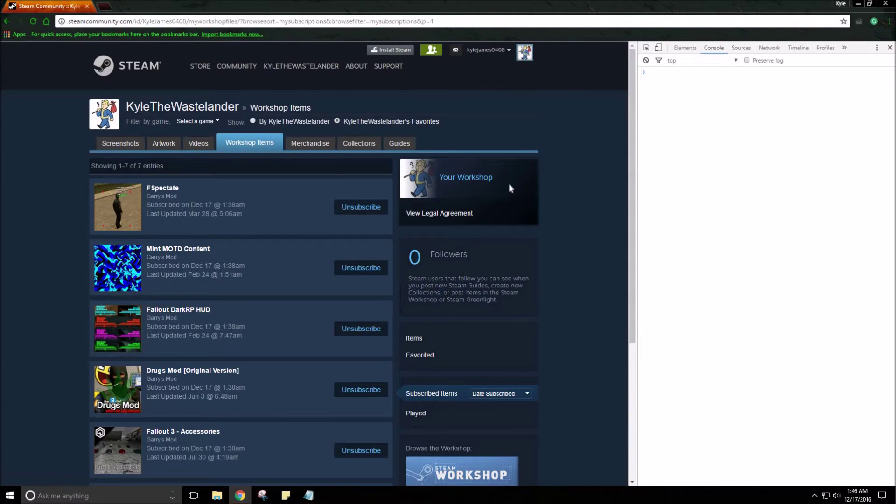
{"action": "key", "text": "ctrl+v"}
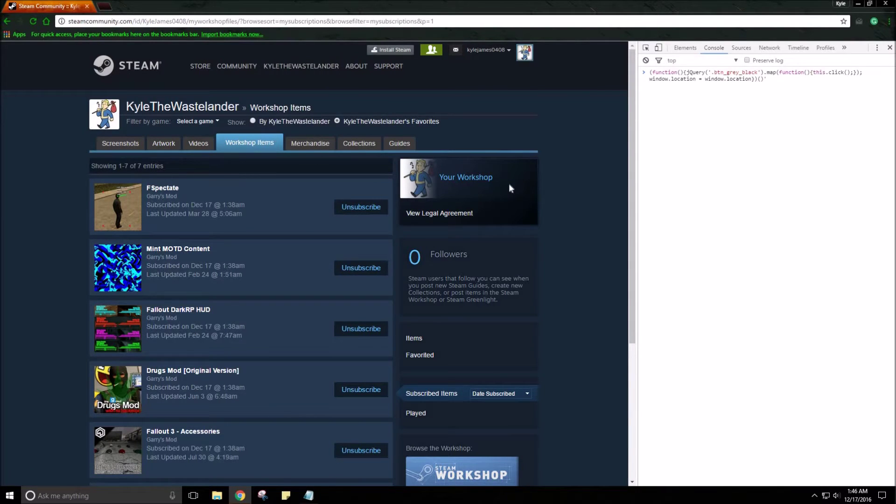
{"action": "key", "text": "Return"}
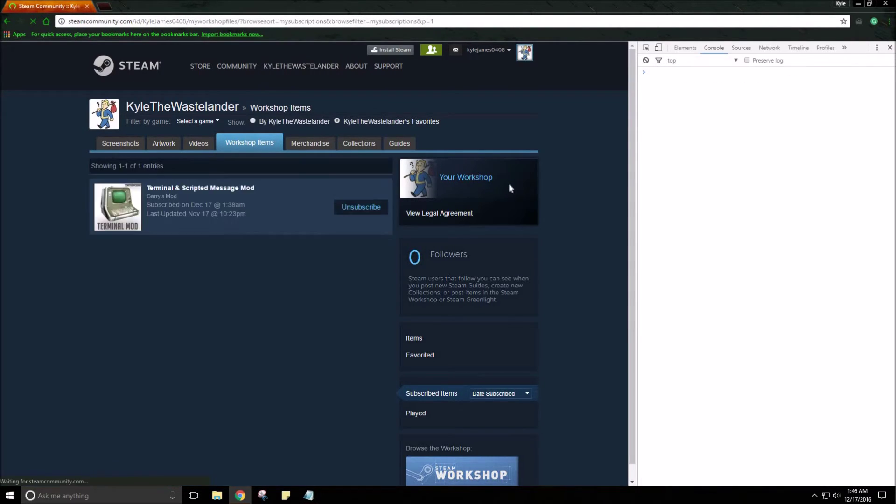
{"action": "key", "text": "ctrl+v"}
{"action": "key", "text": "Return"}
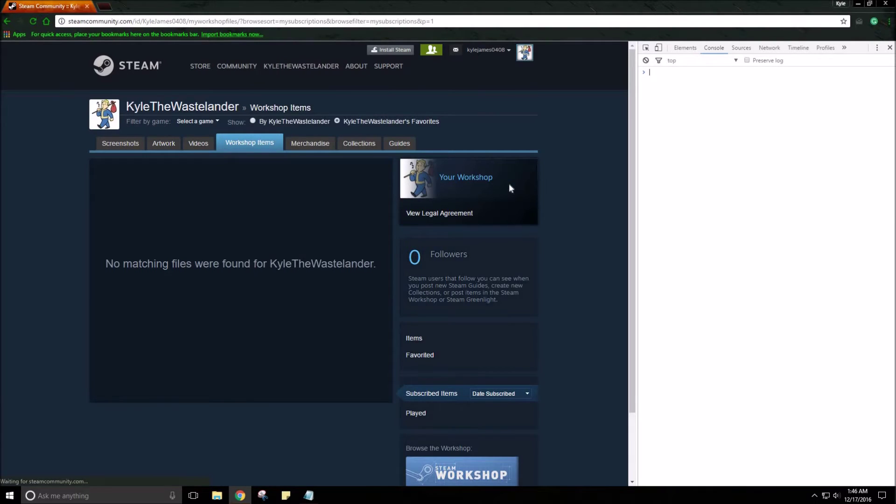